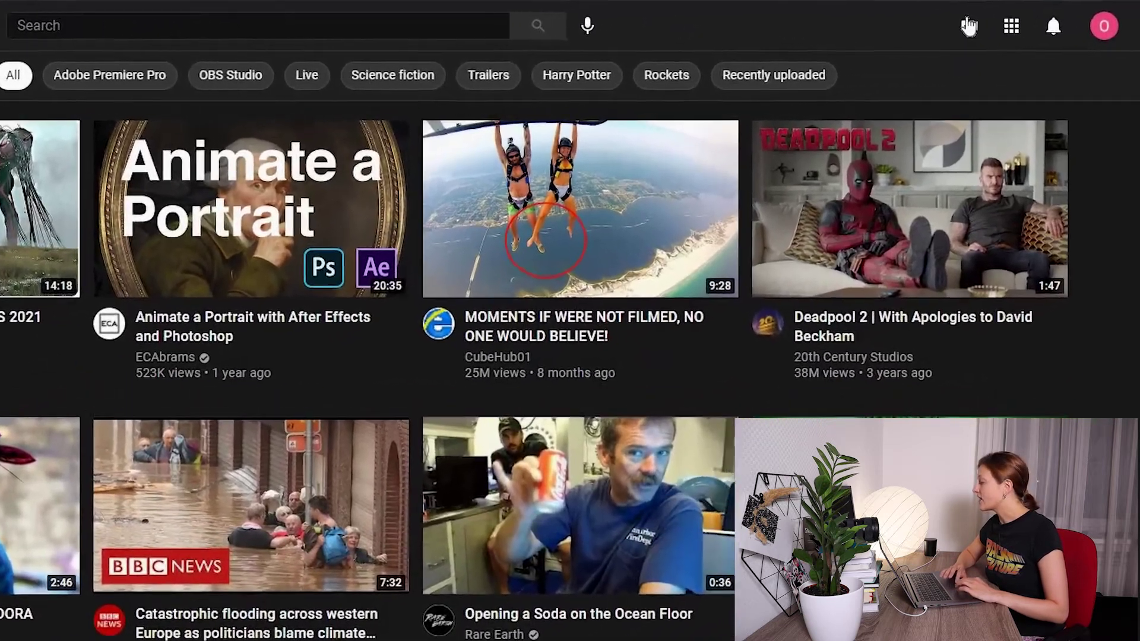
# Start a webcam stream titled Test with Unlisted visibility
pyautogui.click(968, 26)
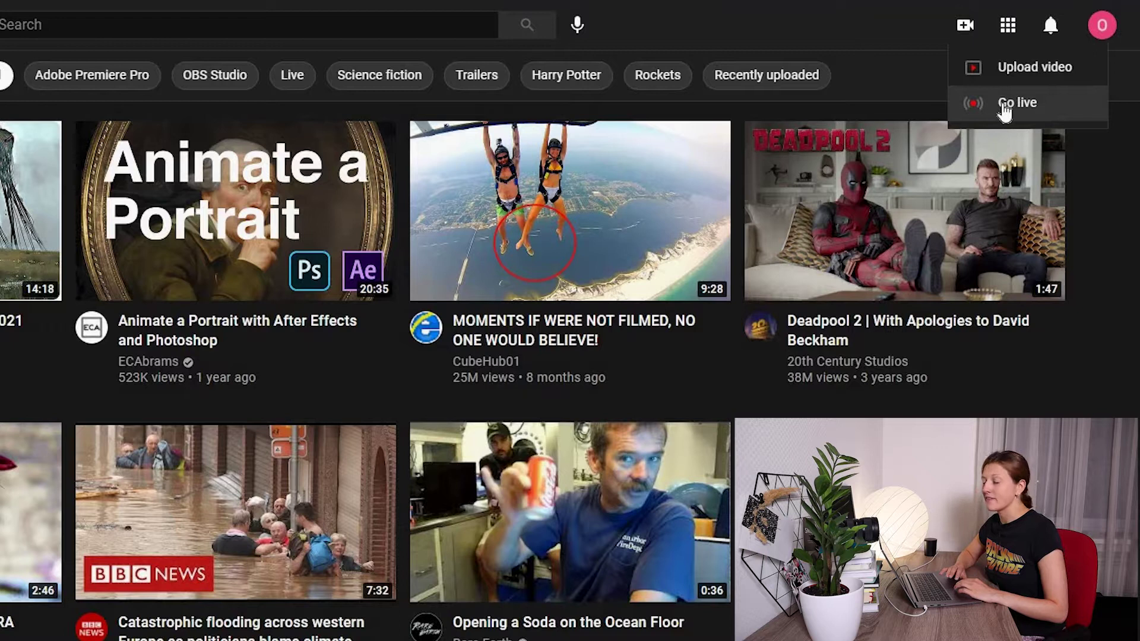
pyautogui.click(1001, 105)
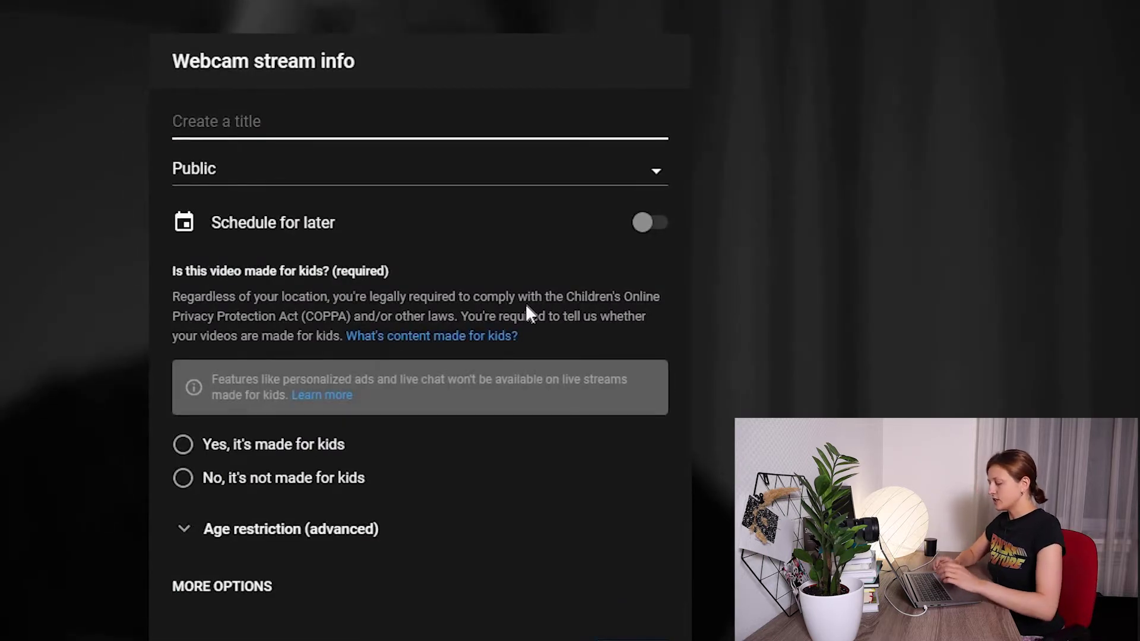
pyautogui.write('Test')
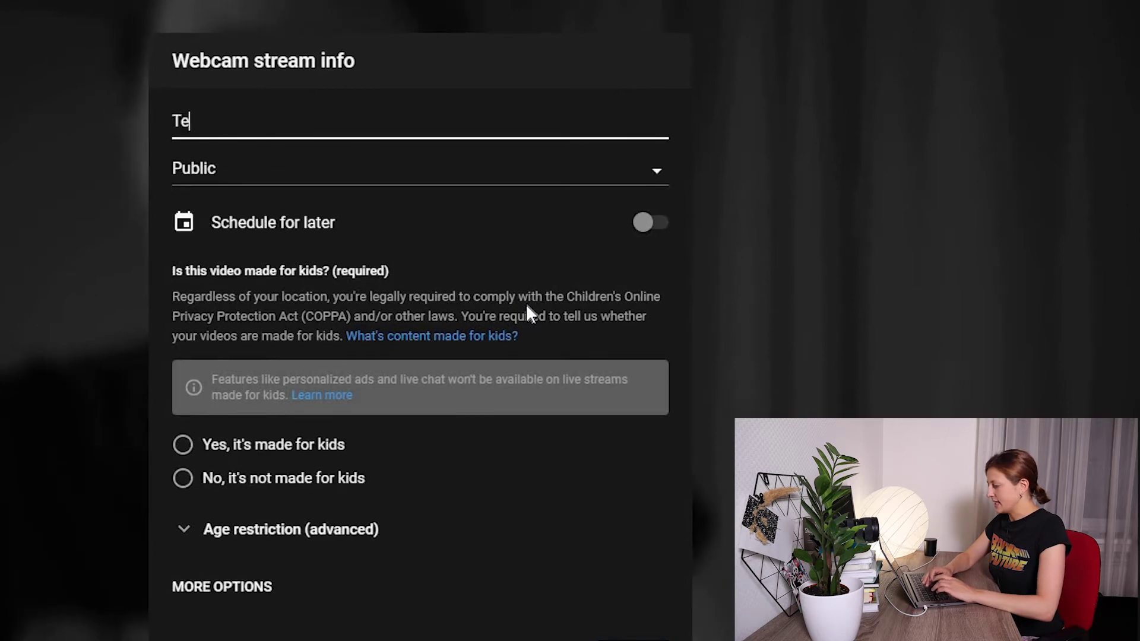
pyautogui.click(661, 163)
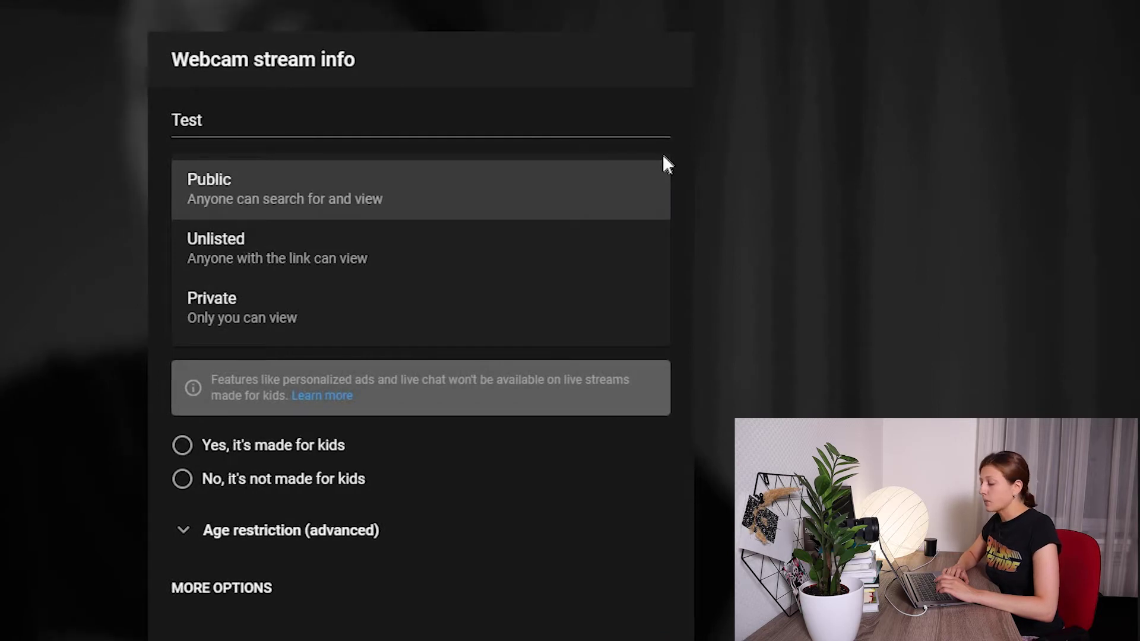
pyautogui.click(465, 257)
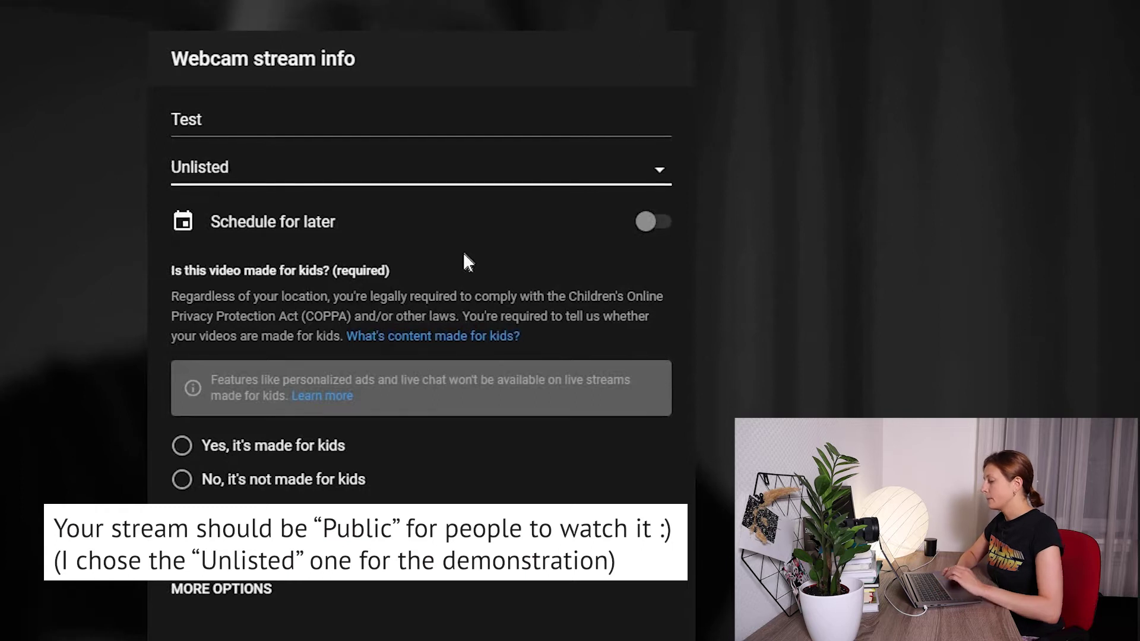
# Schedule the stream for Aug 5 at 8:10 PM and mark it not made for kids
pyautogui.click(657, 224)
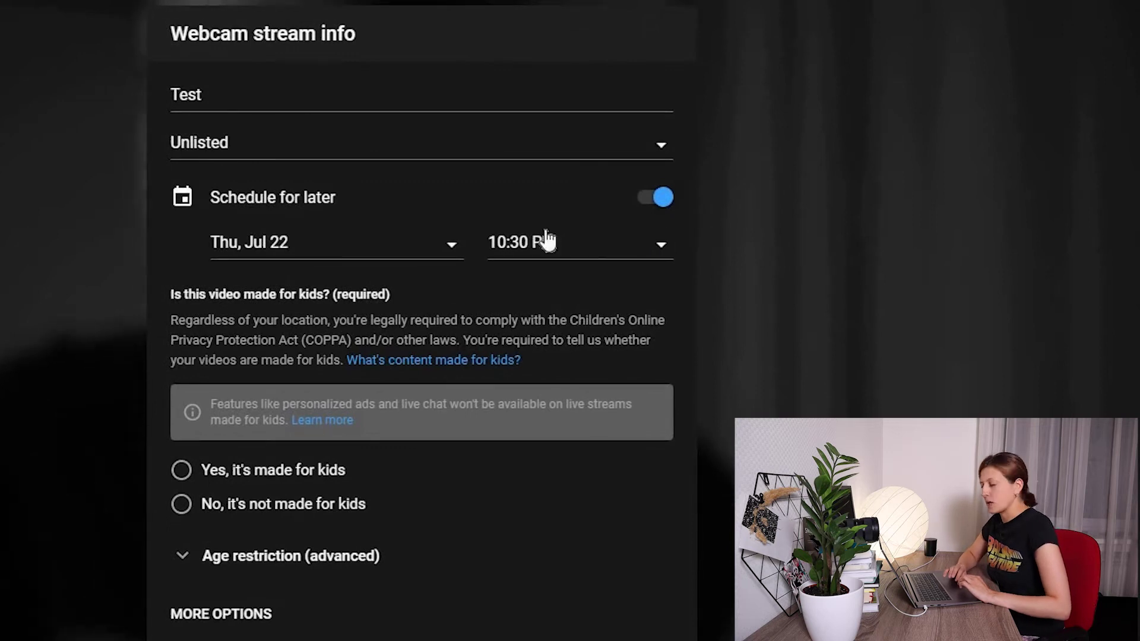
pyautogui.click(437, 249)
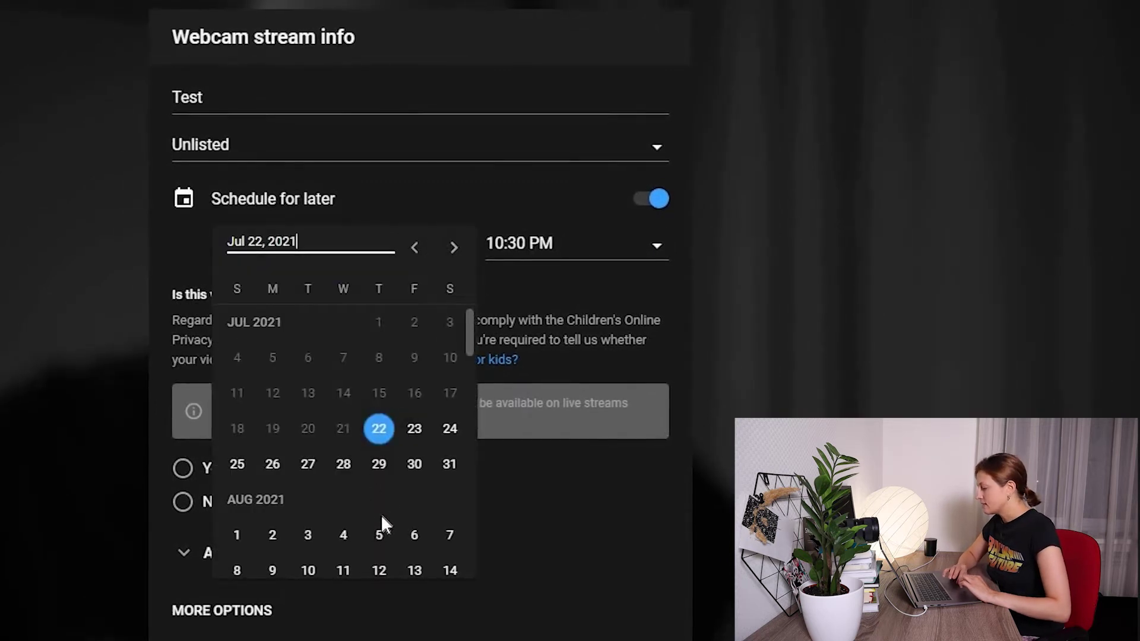
pyautogui.click(379, 540)
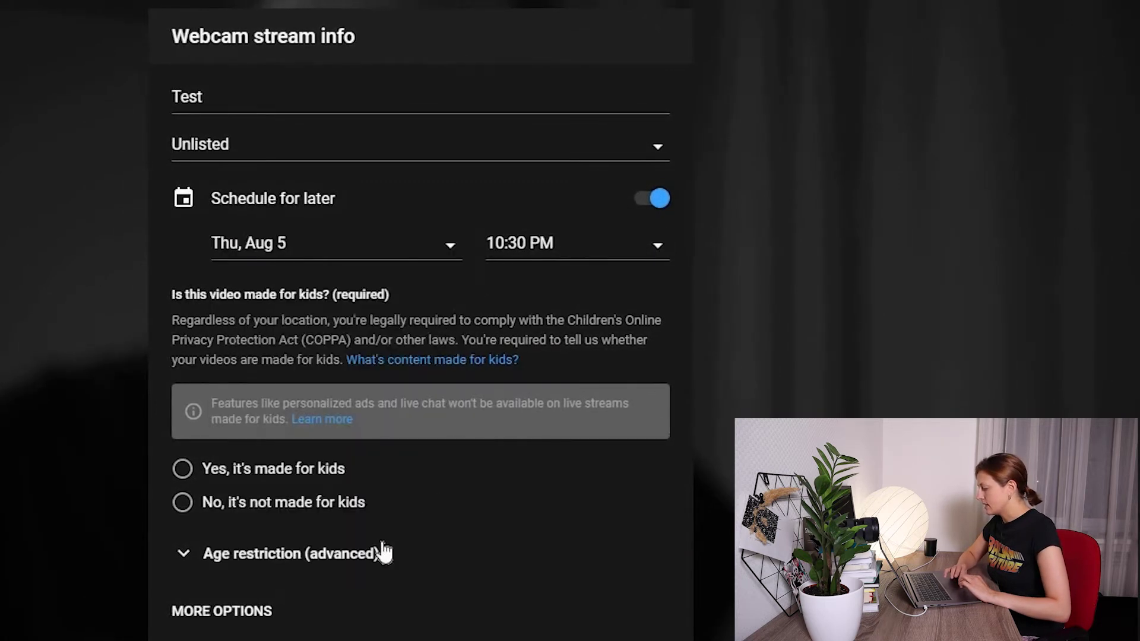
pyautogui.click(636, 251)
pyautogui.scroll(10, 591, 442)
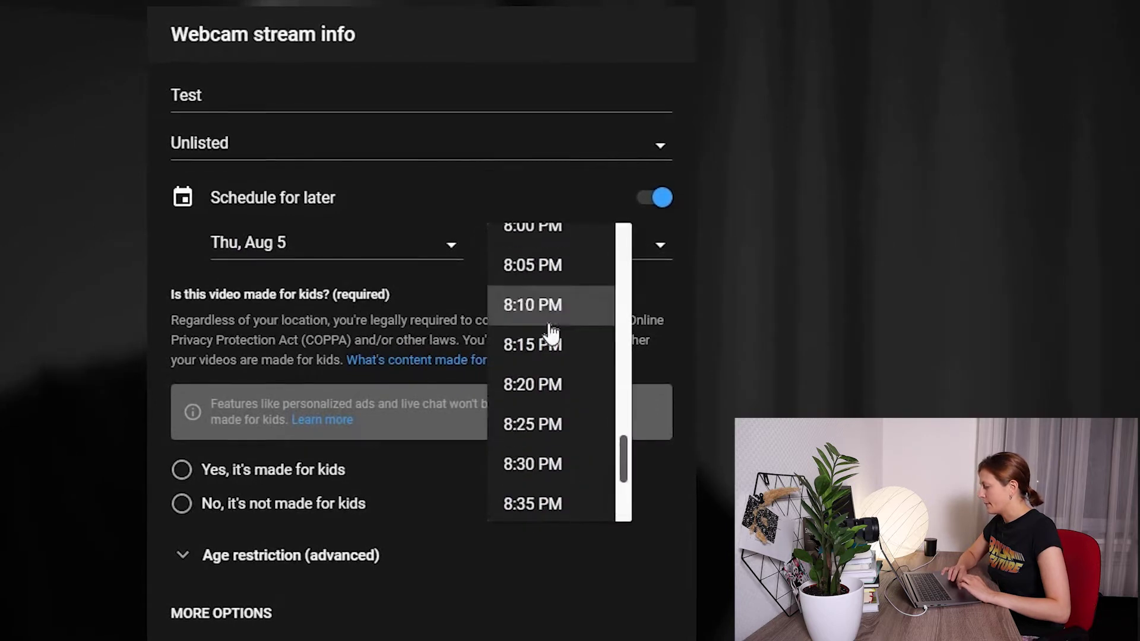
pyautogui.click(549, 318)
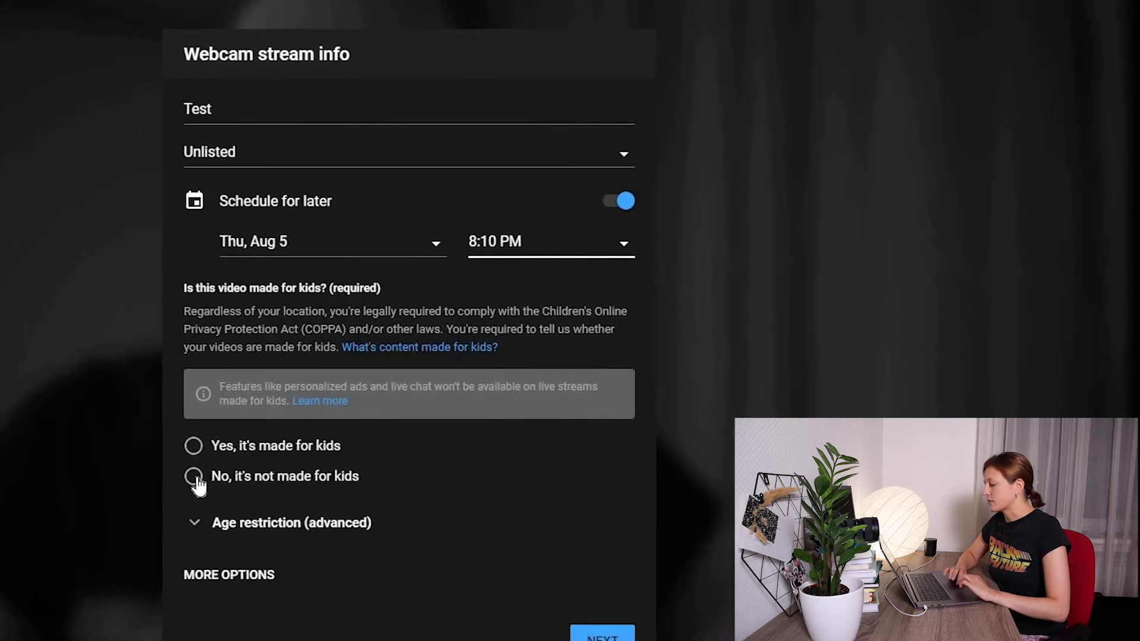
pyautogui.click(198, 472)
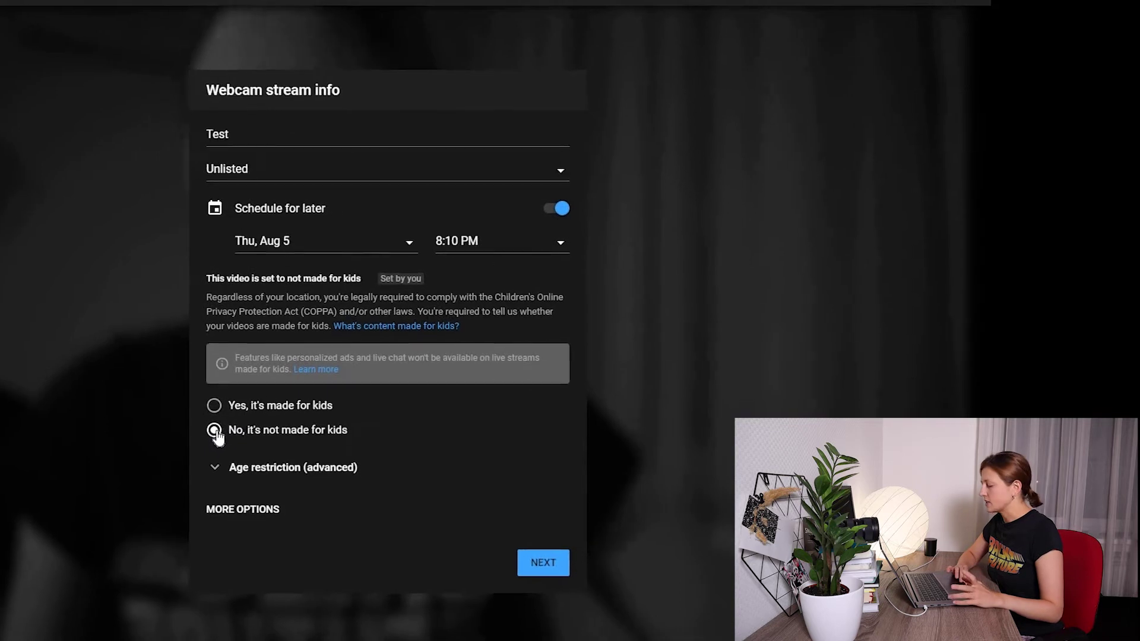
# Add the description 'test test' and keep People & Blogs as the category
pyautogui.click(246, 496)
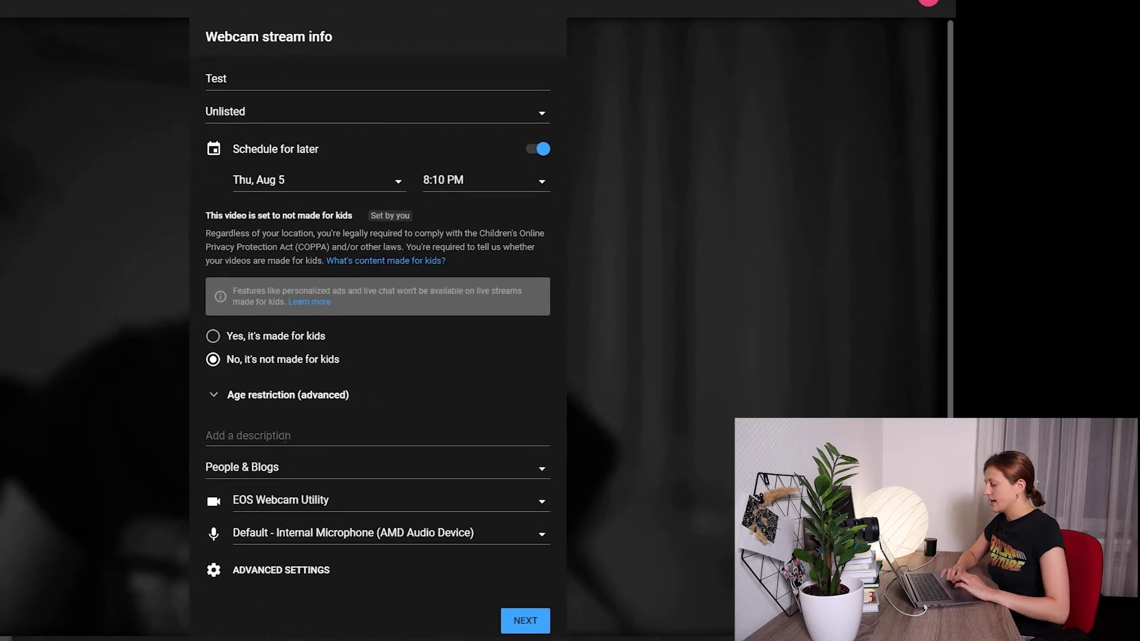
pyautogui.click(284, 437)
pyautogui.write('test test')
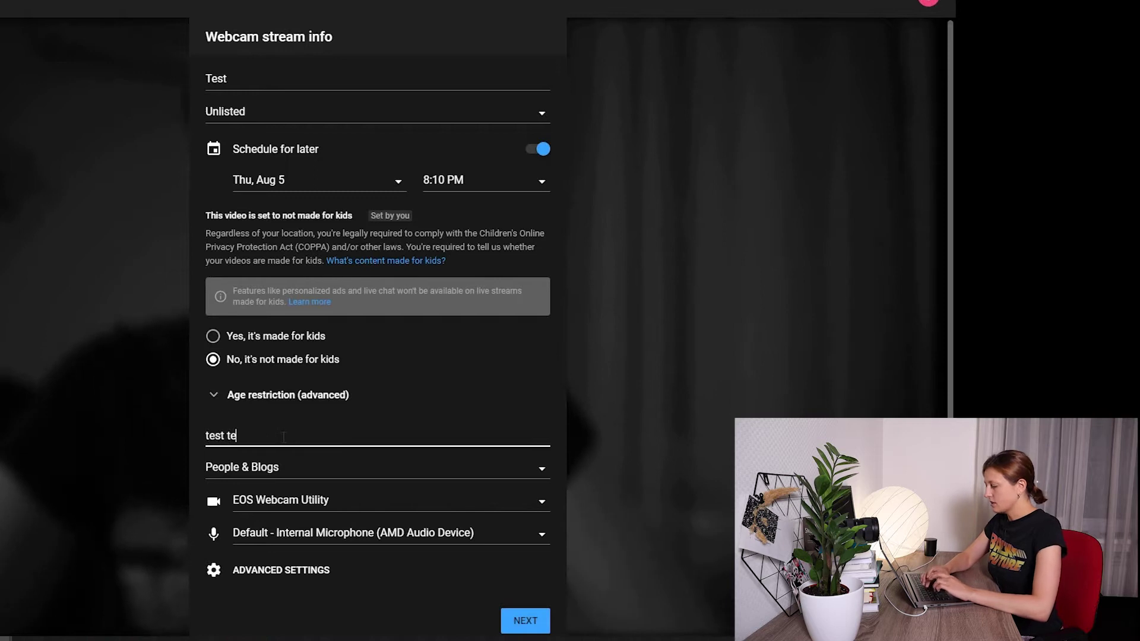
pyautogui.click(349, 469)
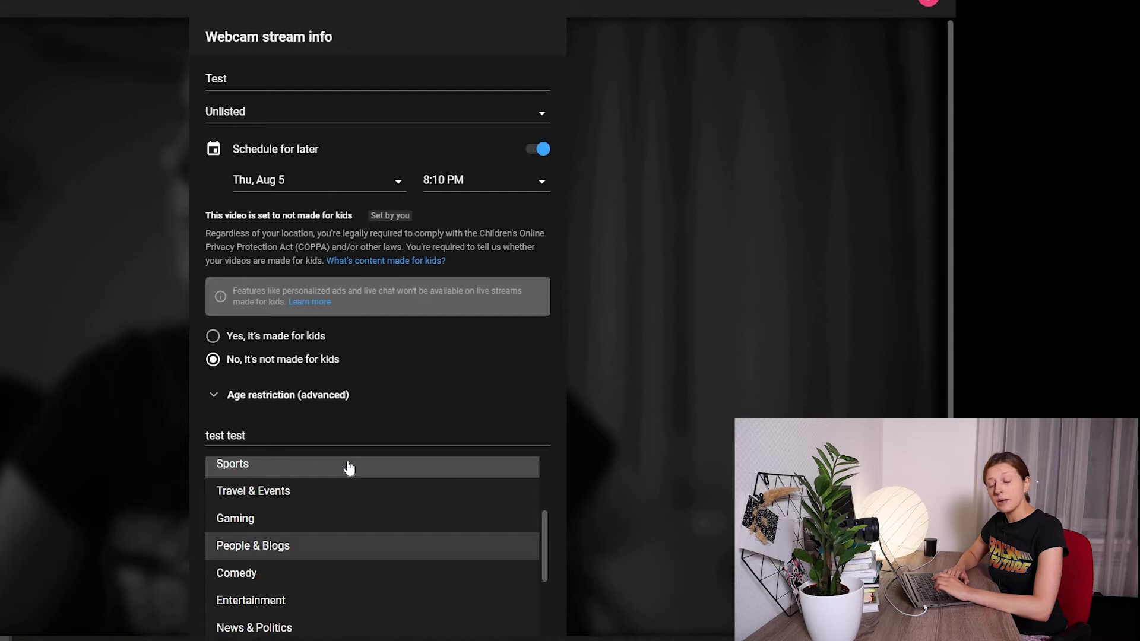
pyautogui.click(279, 547)
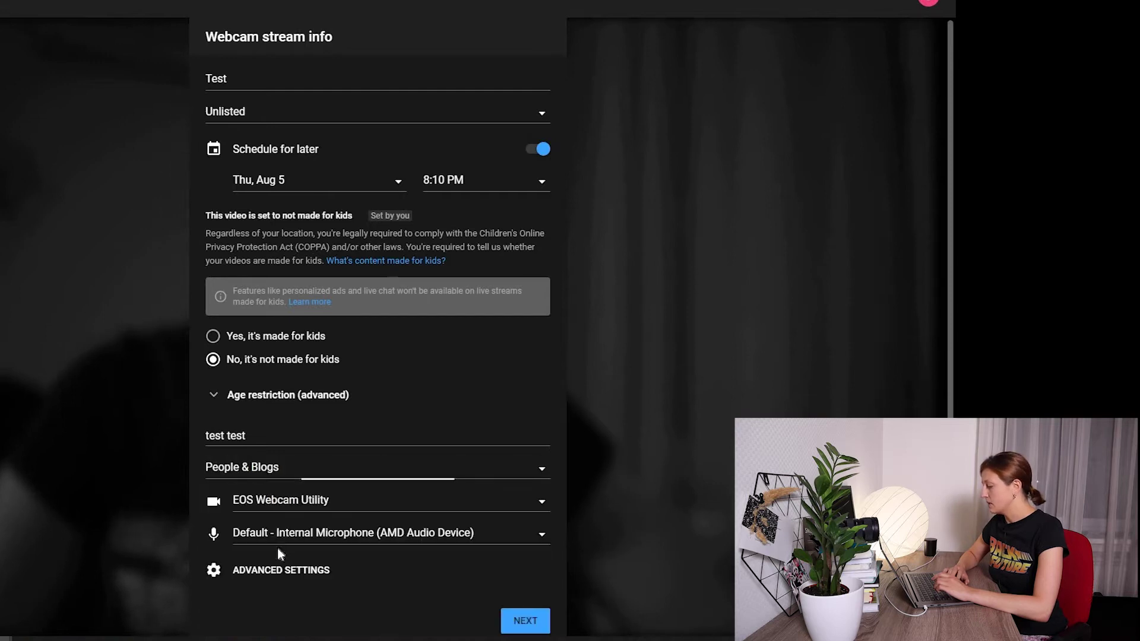
# Use OBS Virtual Camera with the default microphone and submit the stream details
pyautogui.click(545, 505)
pyautogui.click(384, 550)
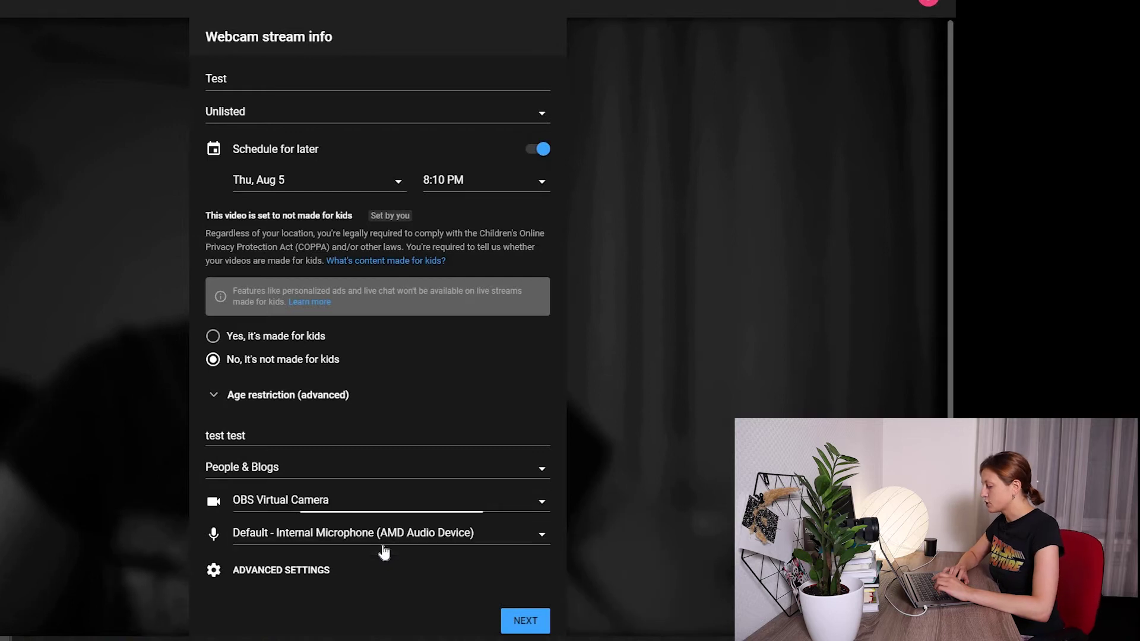
pyautogui.click(473, 540)
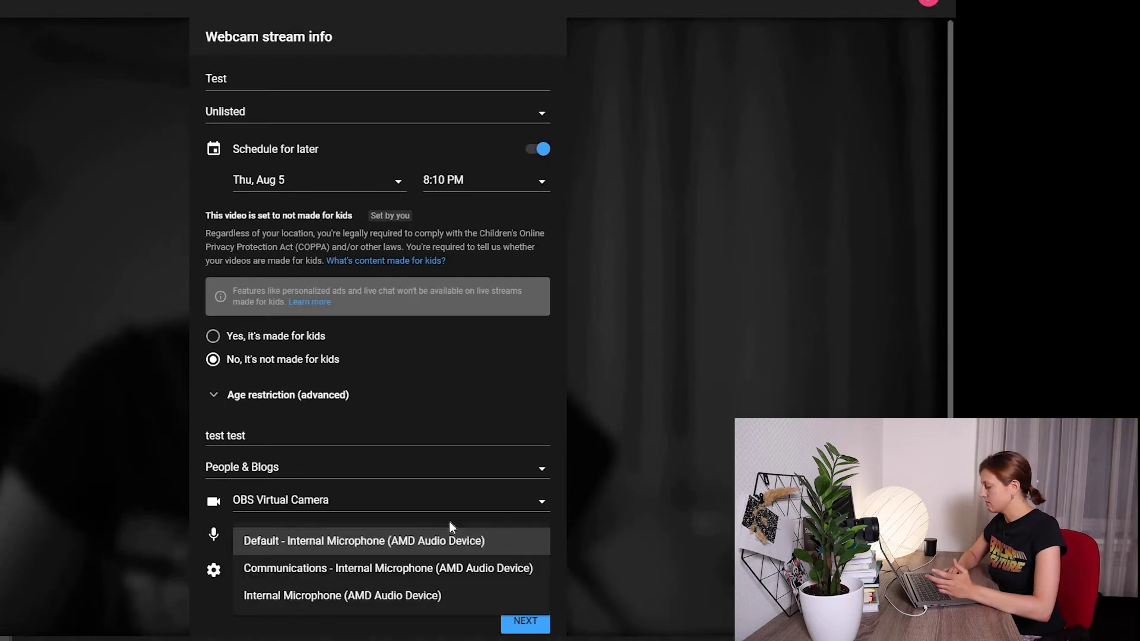
pyautogui.click(492, 539)
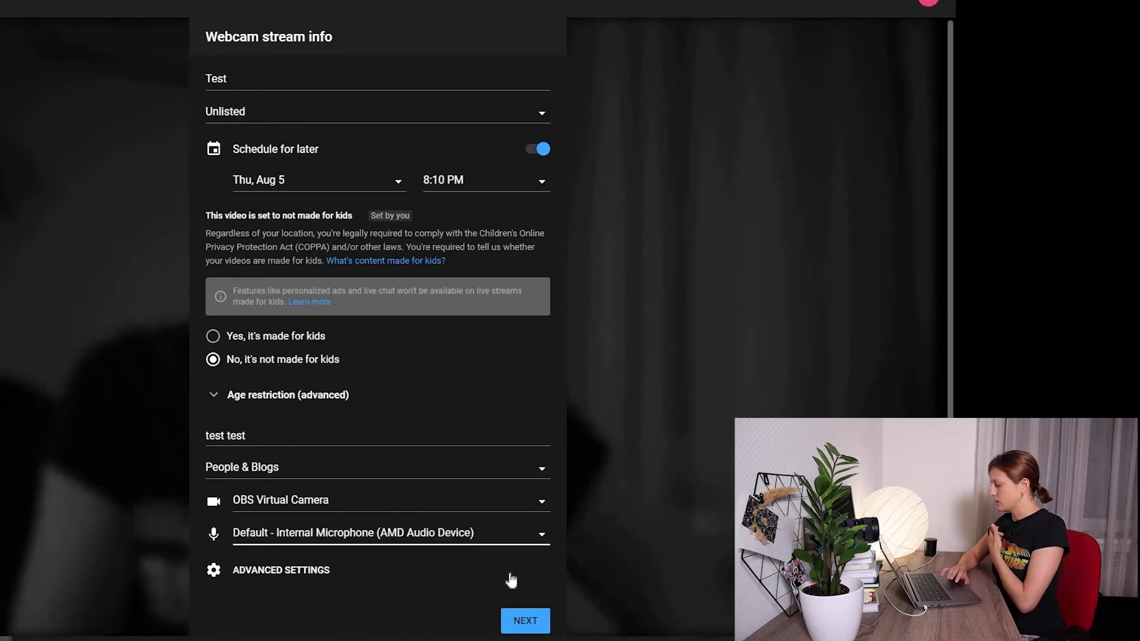
pyautogui.click(524, 620)
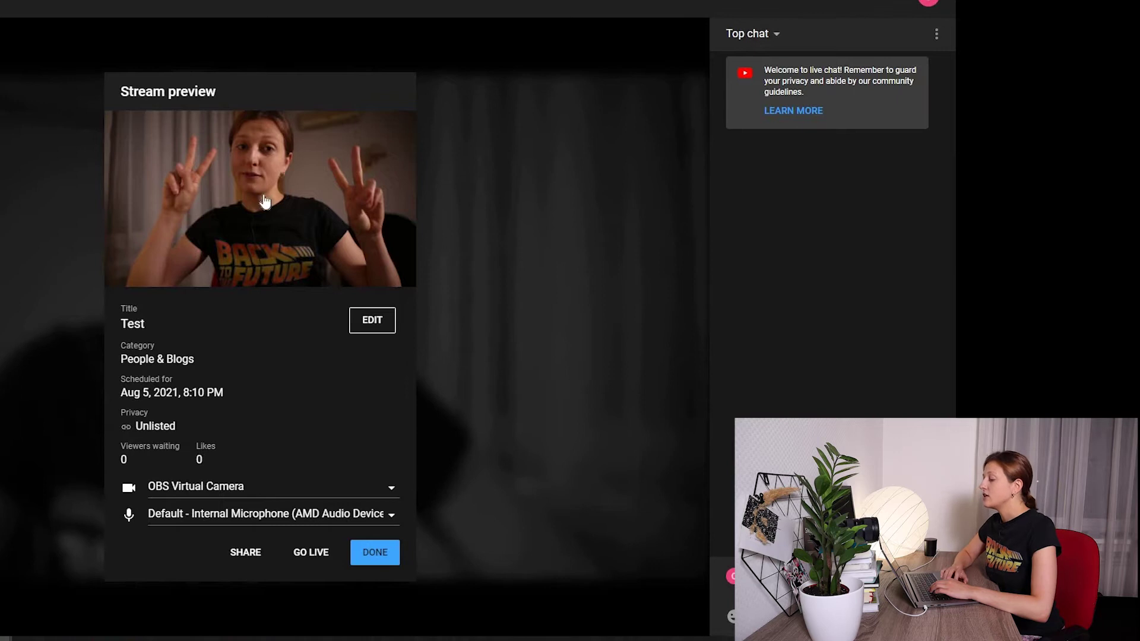
# Copy the Test stream's video link from the Share options, then close them
pyautogui.moveTo(243, 191)
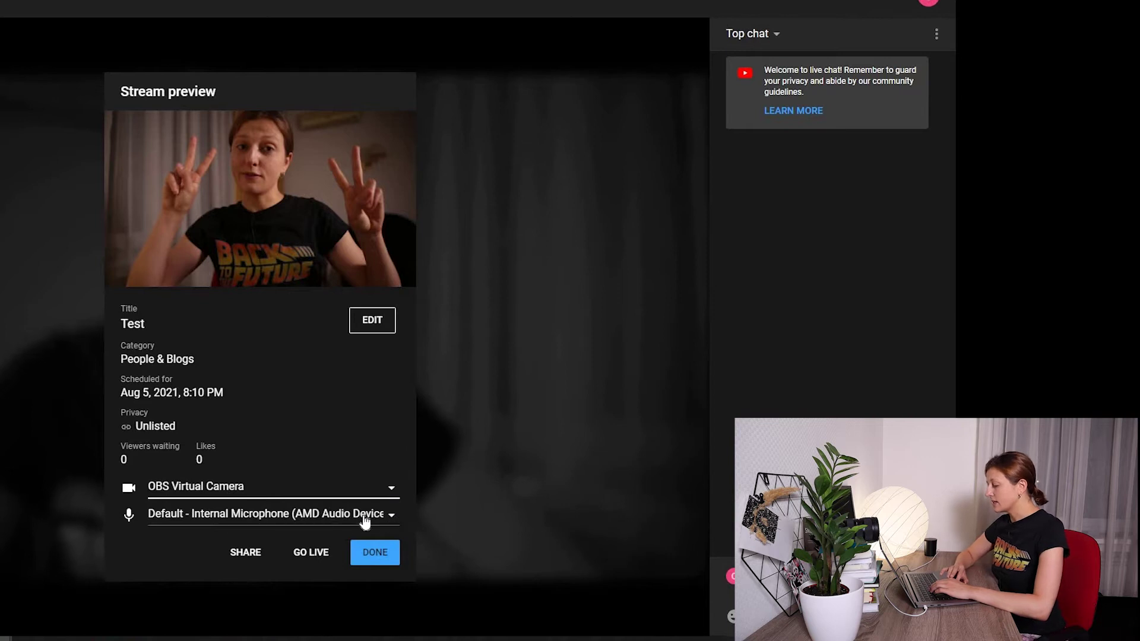
pyautogui.click(245, 553)
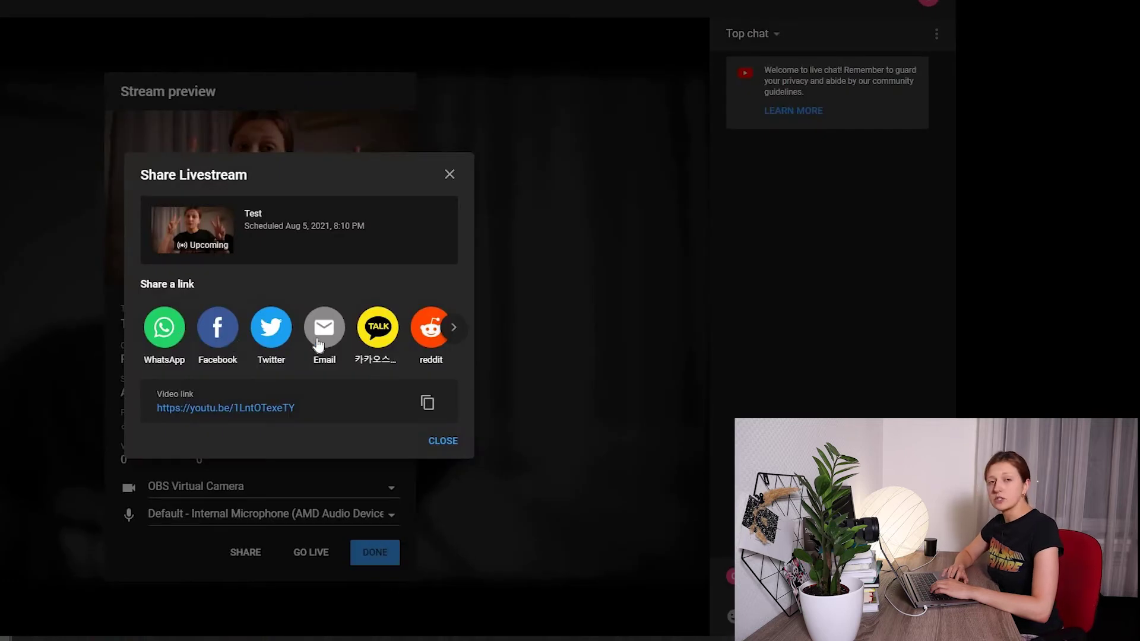
pyautogui.click(428, 404)
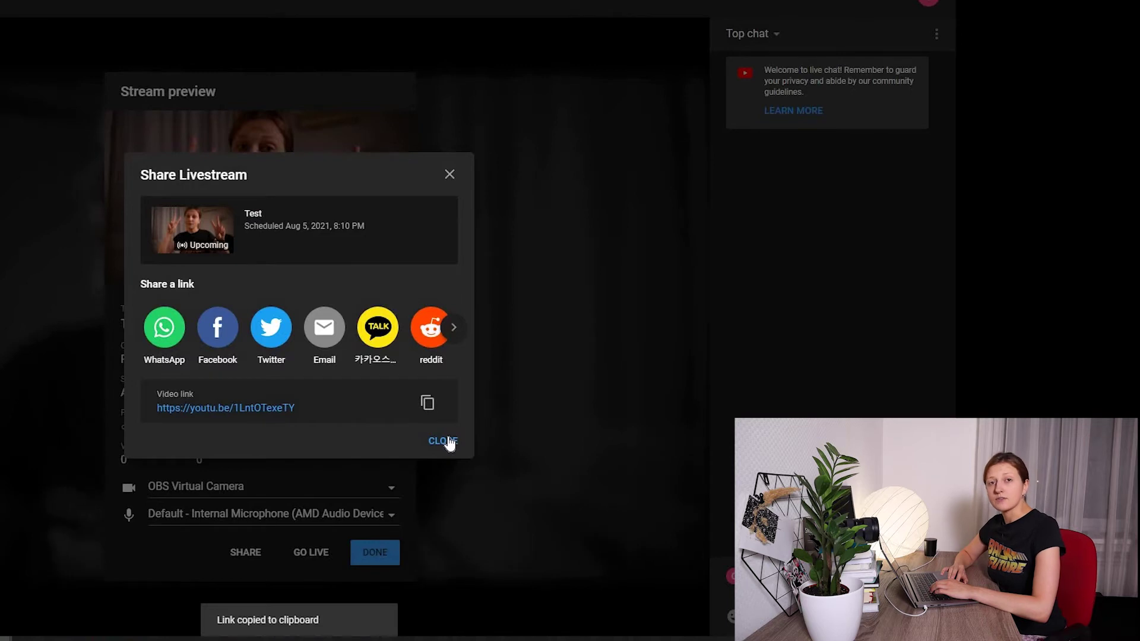
pyautogui.click(444, 441)
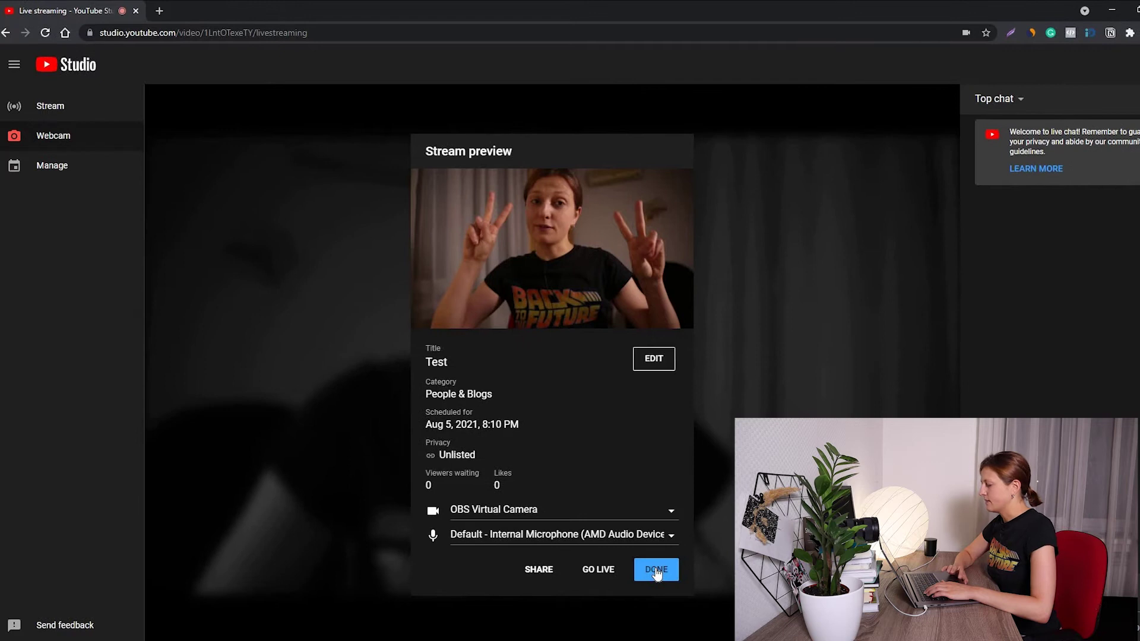
pyautogui.click(655, 568)
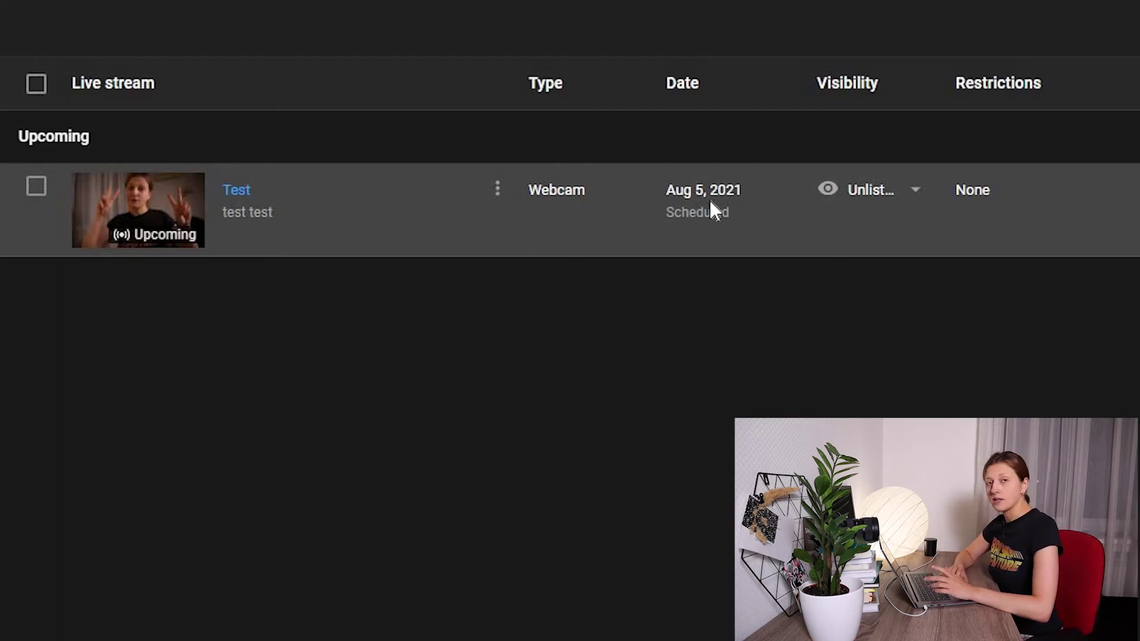
pyautogui.moveTo(870, 207)
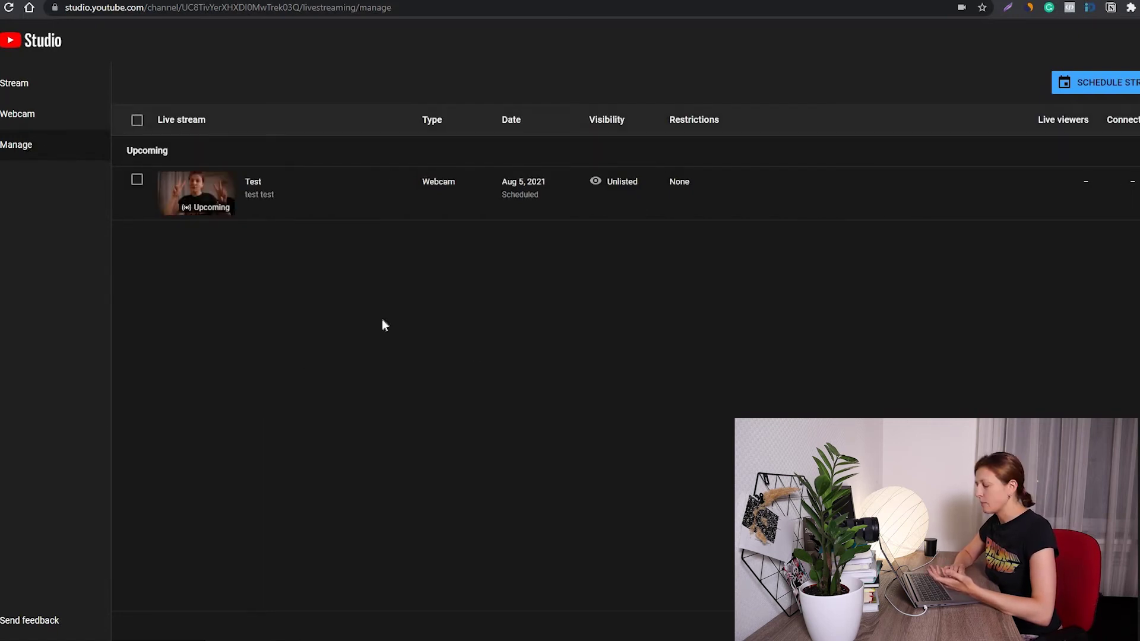
pyautogui.click(252, 184)
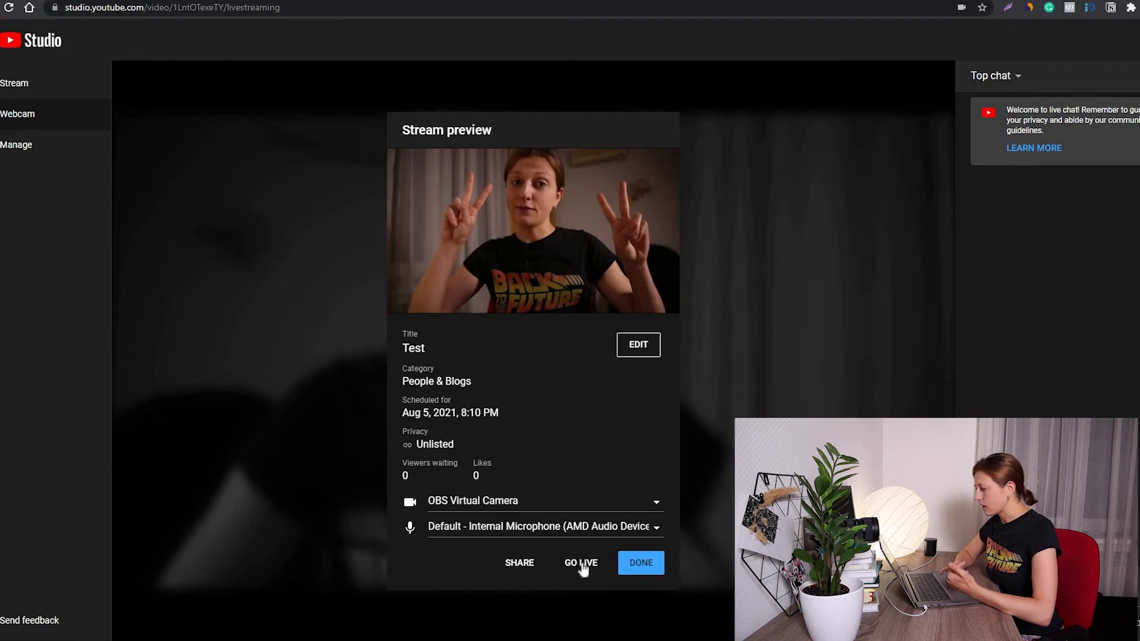
# Take the scheduled Test webcam stream live from the Stream preview
pyautogui.click(582, 562)
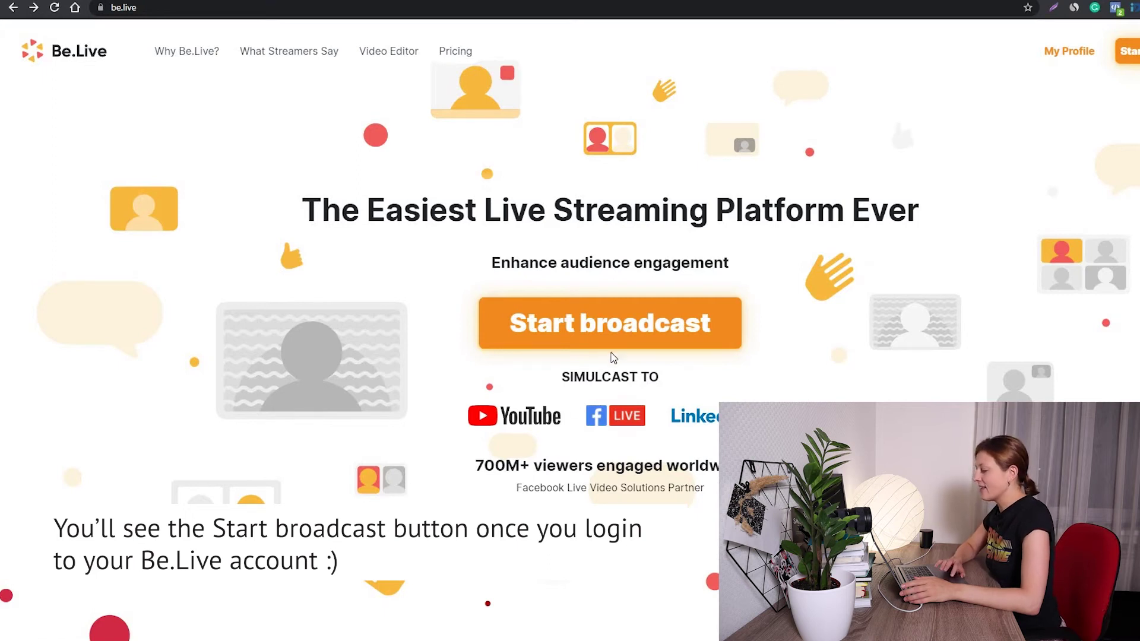
# Open the Be.Live broadcast studio and add YouTube as the stream destination
pyautogui.click(632, 342)
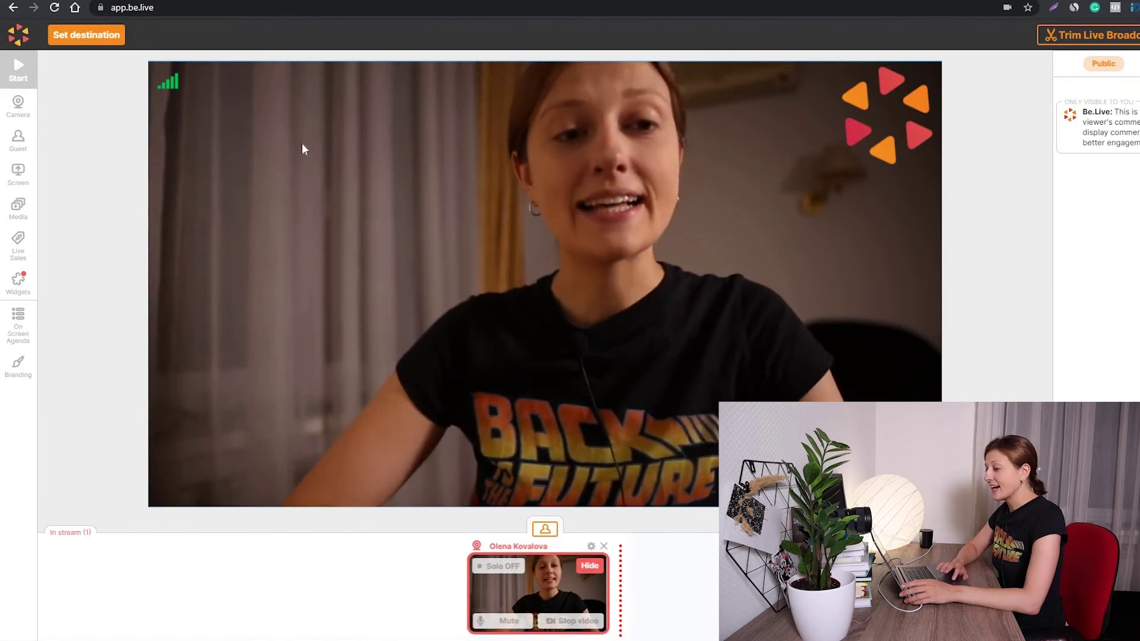
pyautogui.click(92, 40)
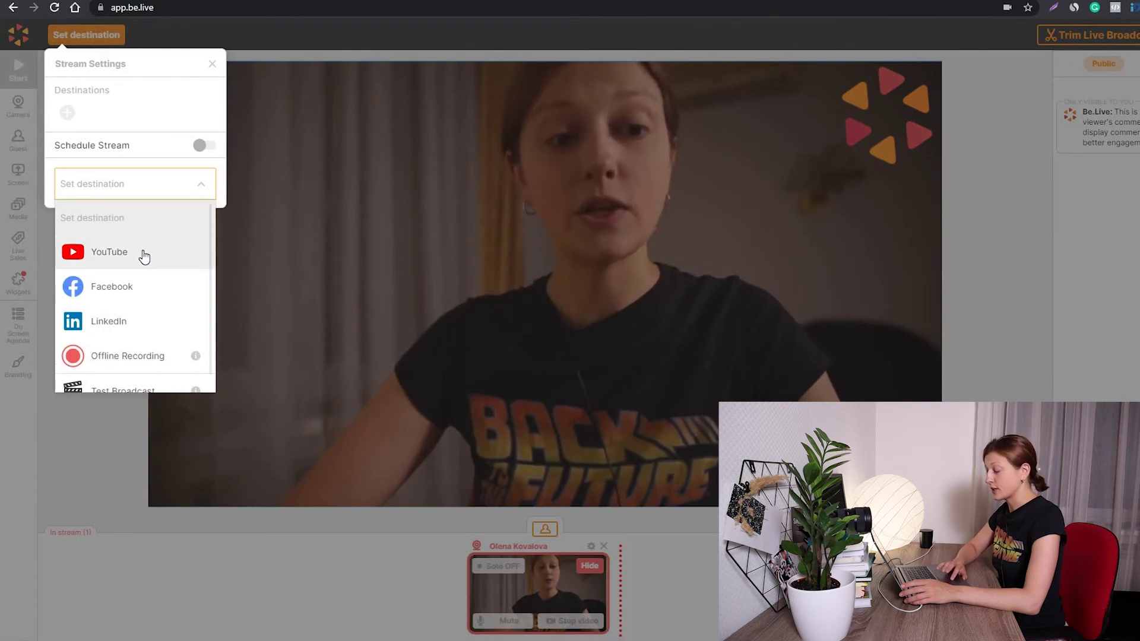
pyautogui.click(144, 257)
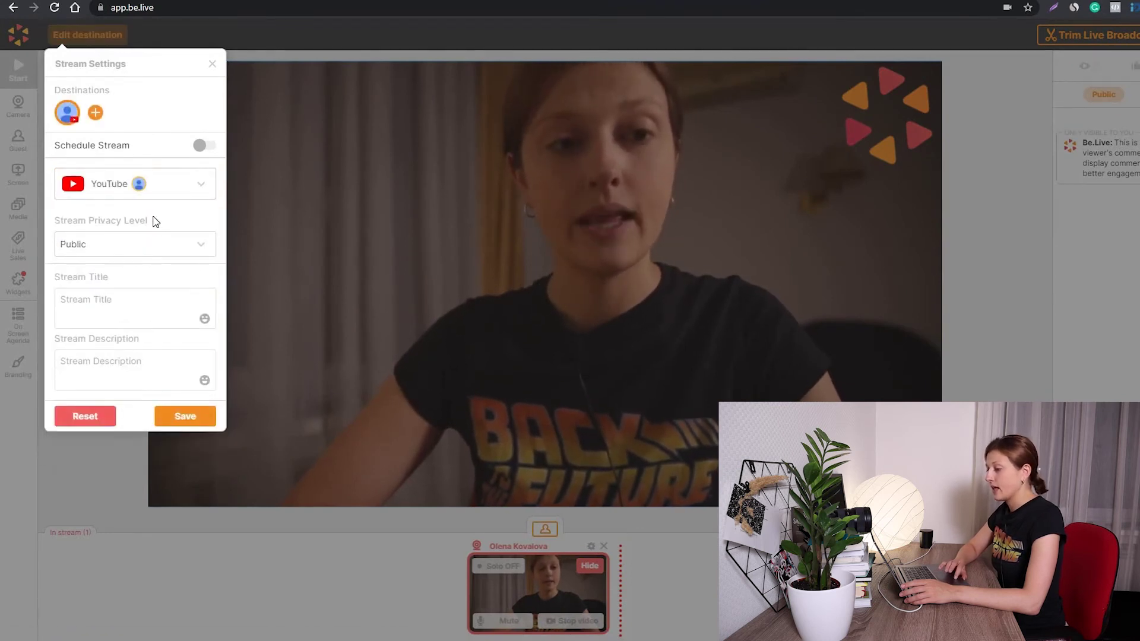
# Turn on stream scheduling for July 28 at 1:50 AM
pyautogui.click(204, 148)
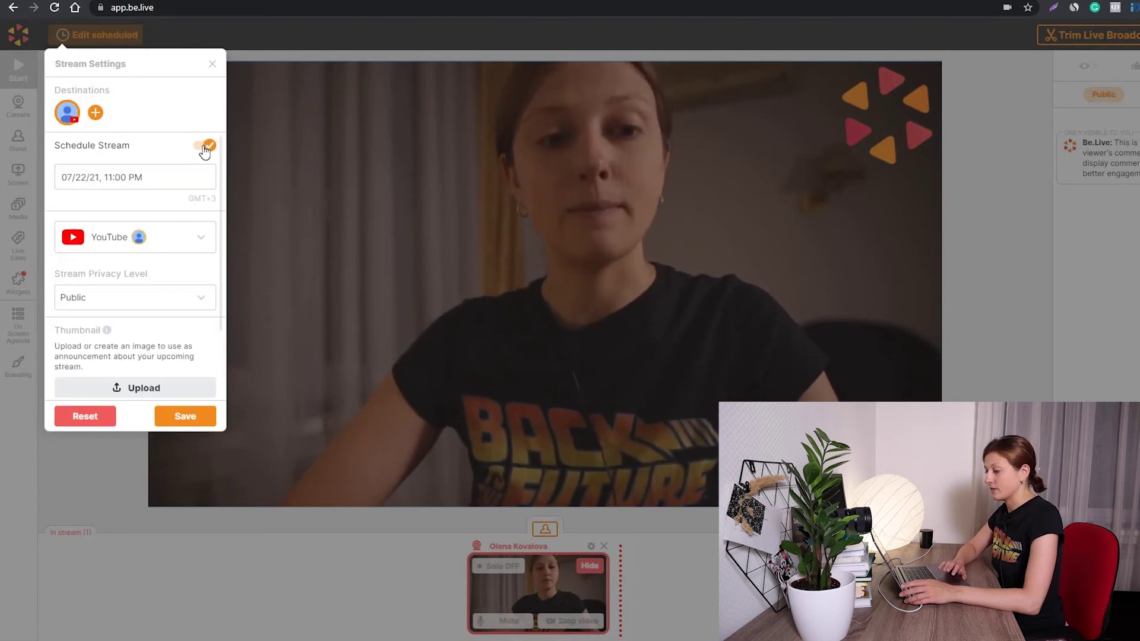
pyautogui.click(152, 180)
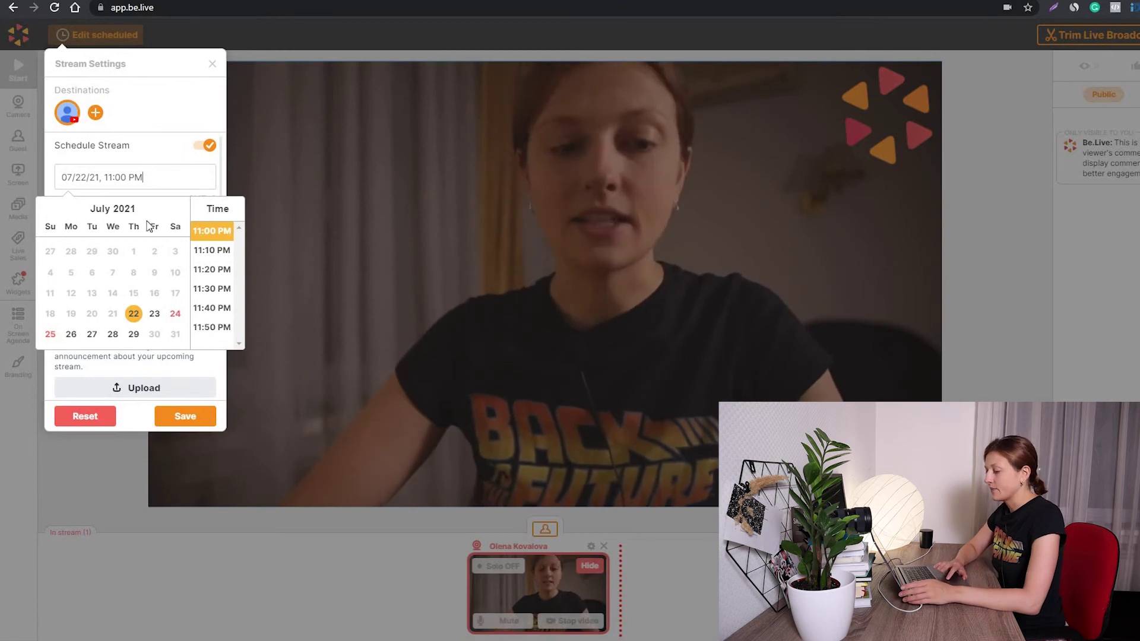
pyautogui.click(112, 334)
pyautogui.scroll(-3, 205, 305)
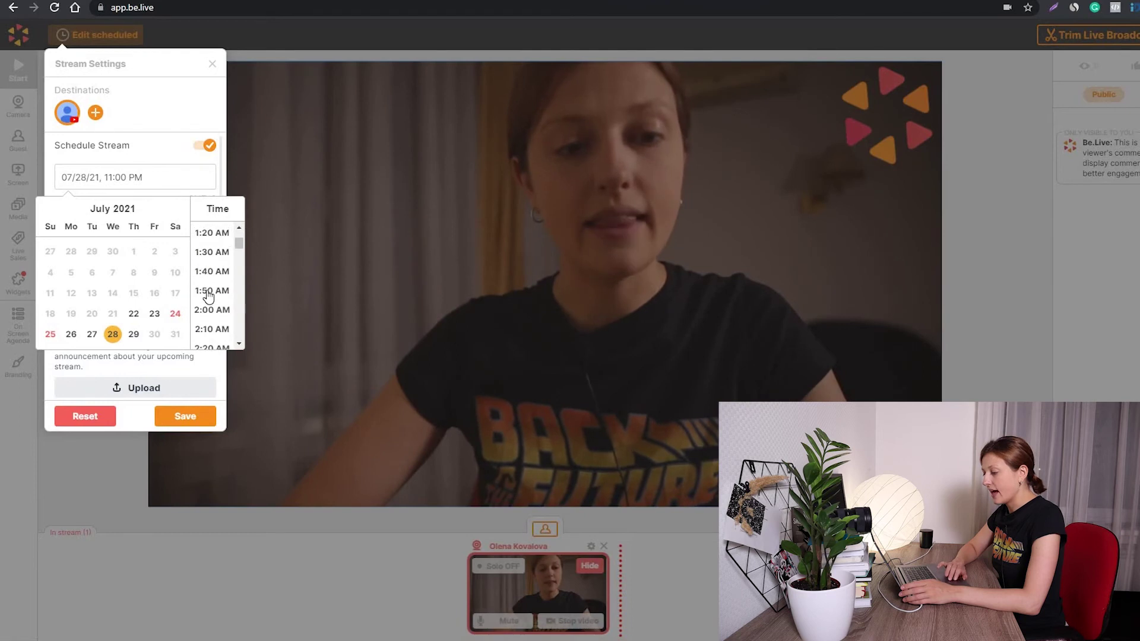
pyautogui.click(209, 297)
pyautogui.scroll(-1, 208, 289)
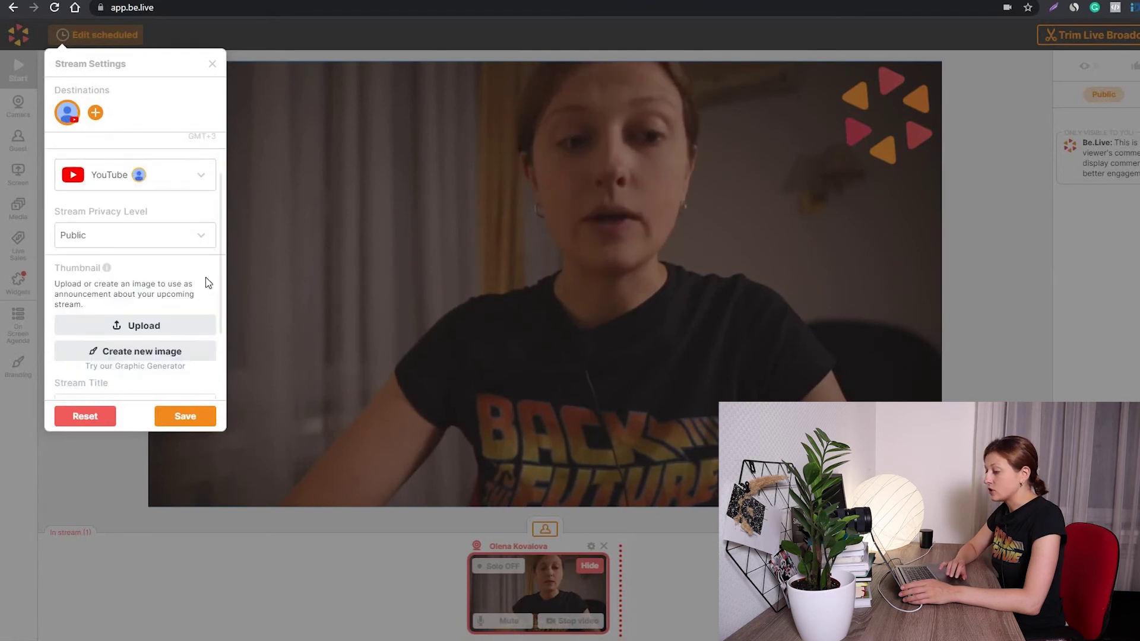
# Make the stream Unlisted and fill in title Test and description Test test
pyautogui.click(200, 246)
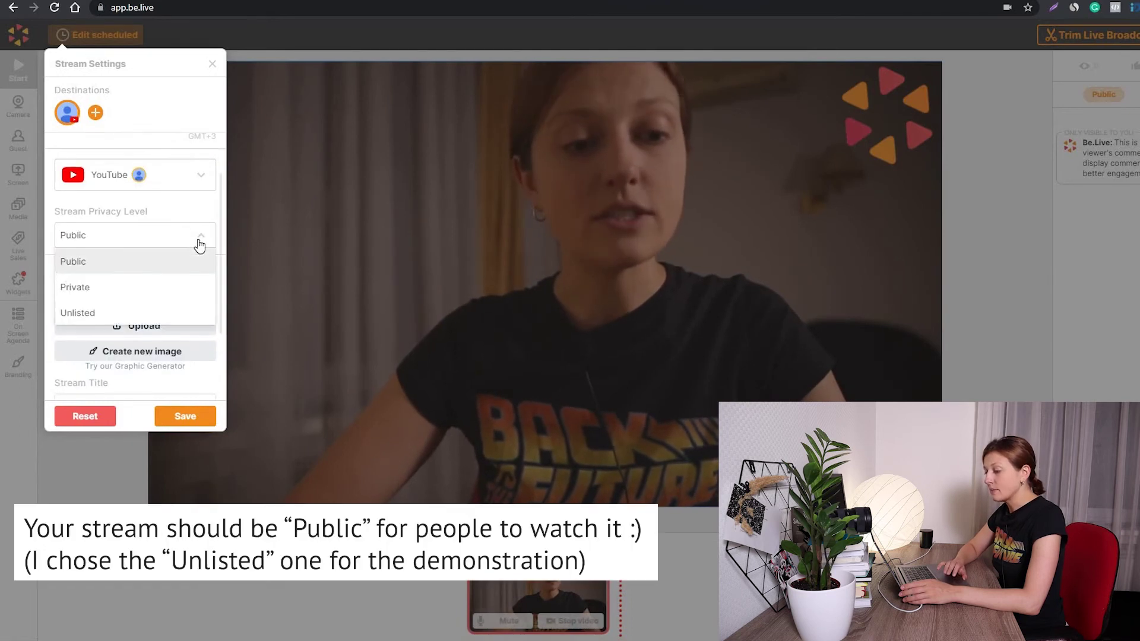
pyautogui.click(73, 312)
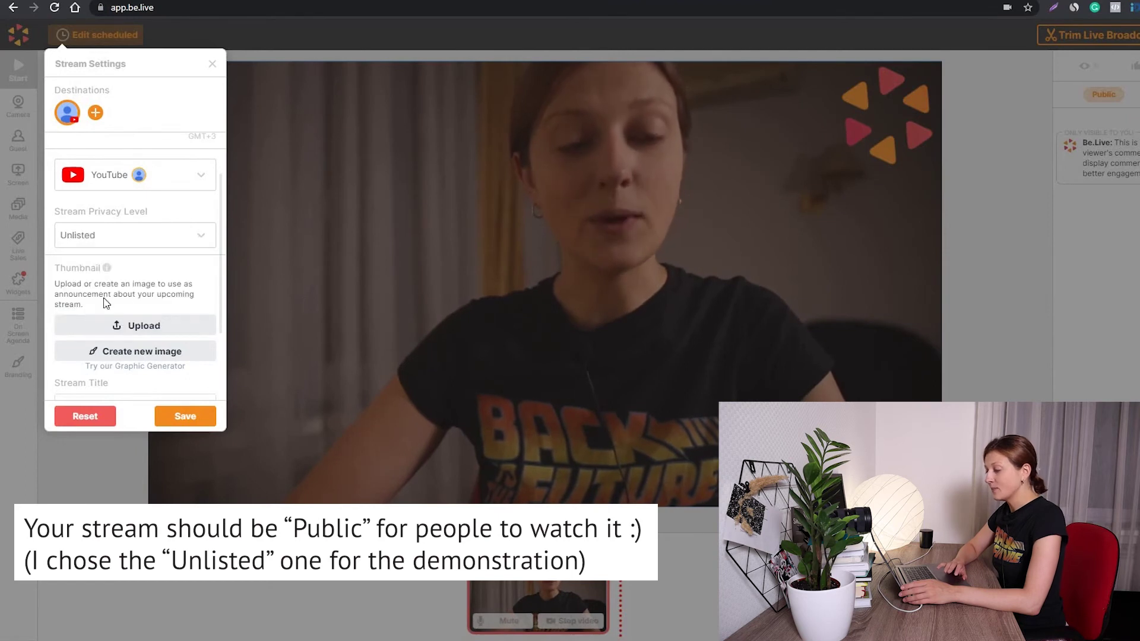
pyautogui.scroll(-1, 119, 300)
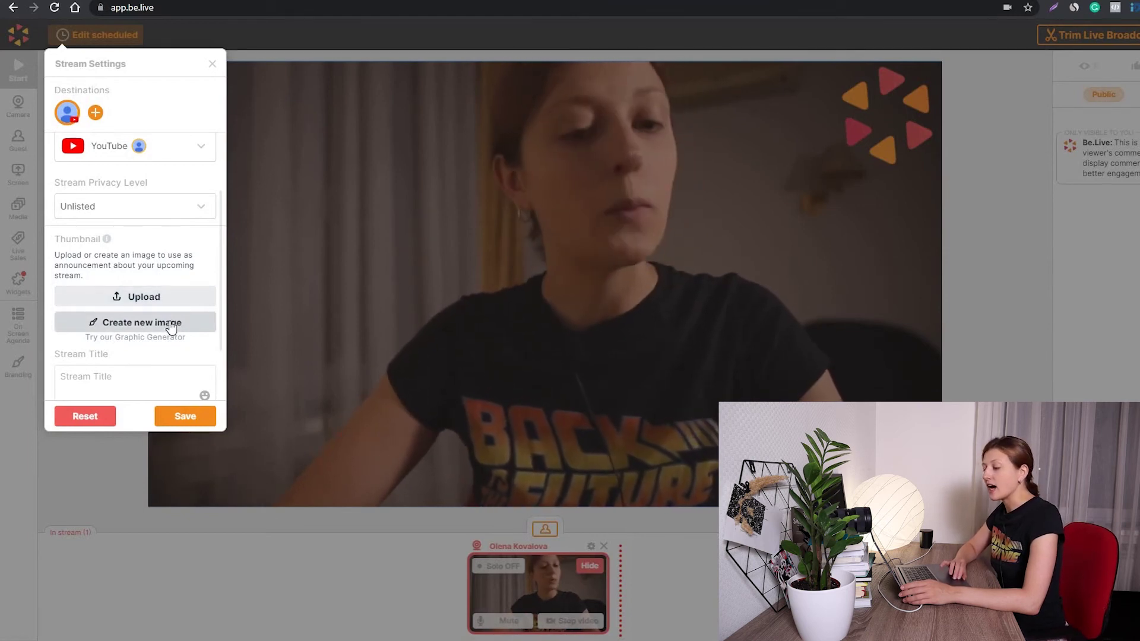
pyautogui.scroll(-2, 171, 326)
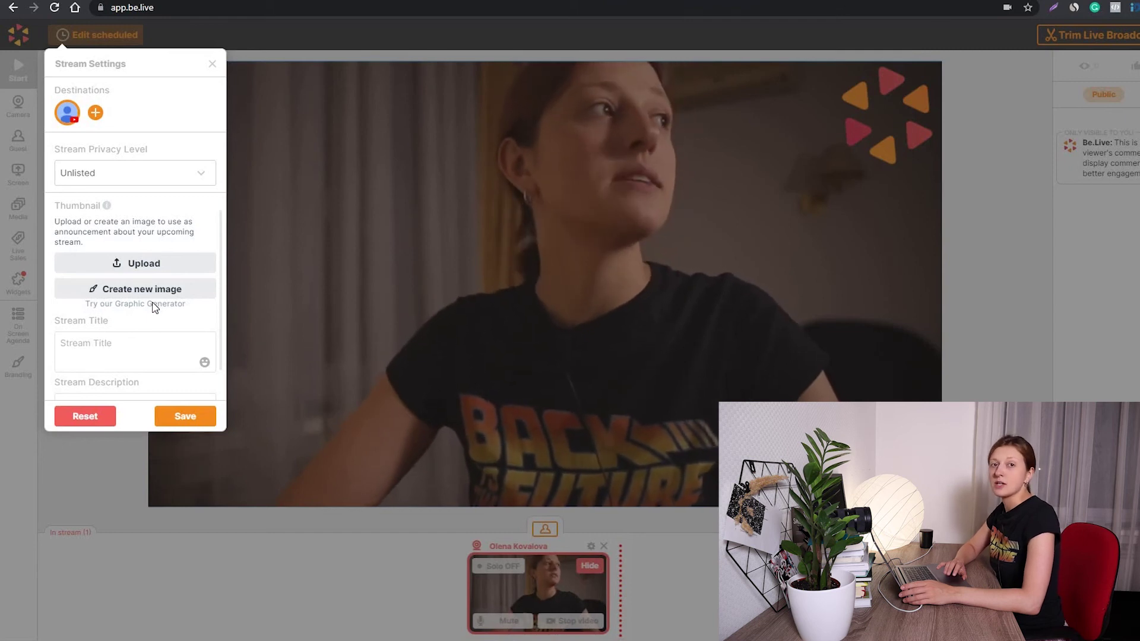
pyautogui.scroll(-1, 143, 304)
pyautogui.click(115, 300)
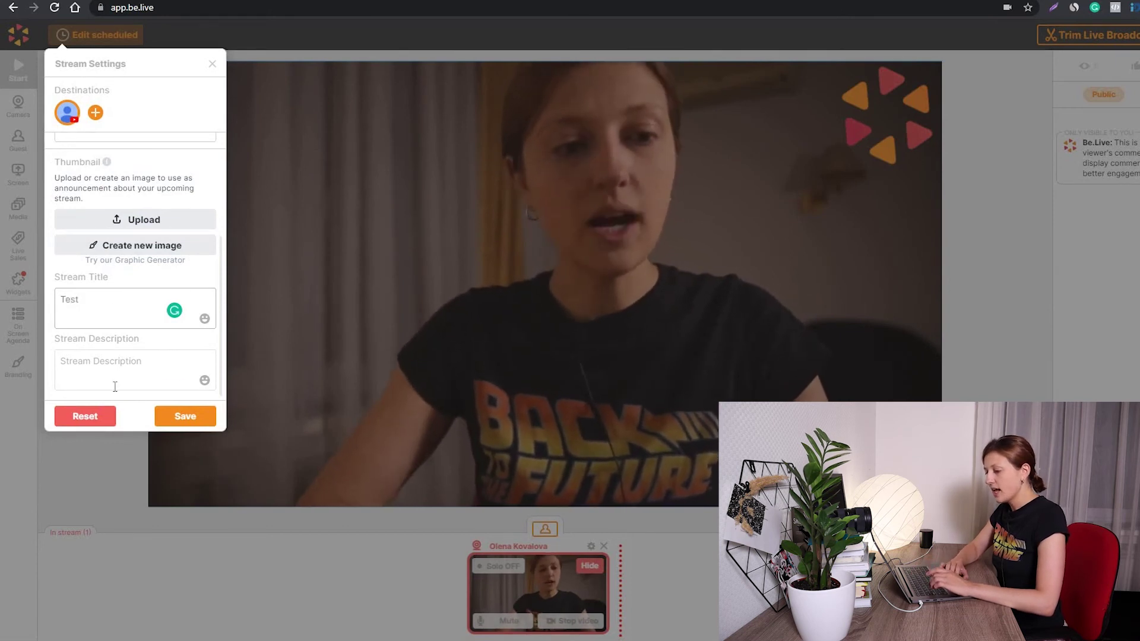
pyautogui.click(81, 371)
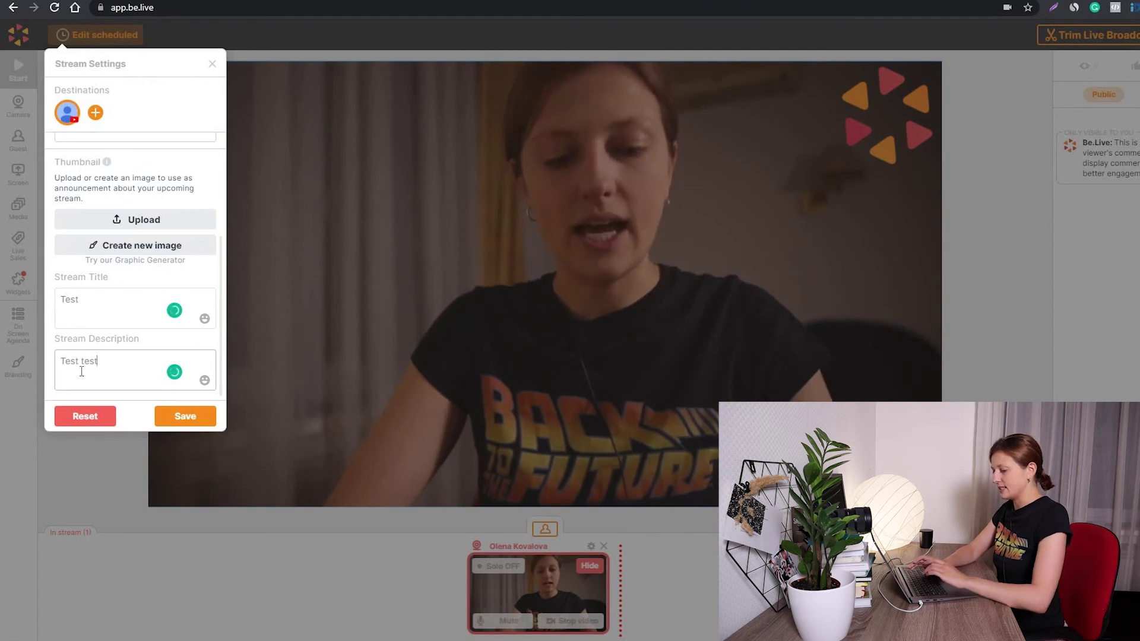
# Save the settings and load the Wed, Jul 28, 1:50 AM Test stream from Scheduled streams
pyautogui.click(195, 419)
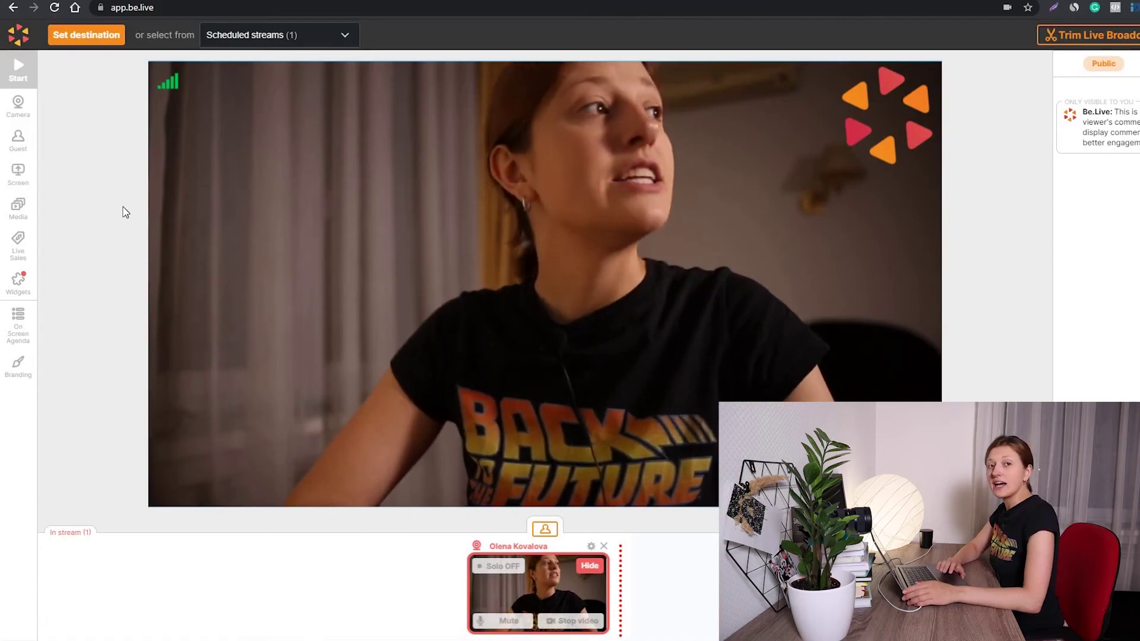
pyautogui.click(351, 37)
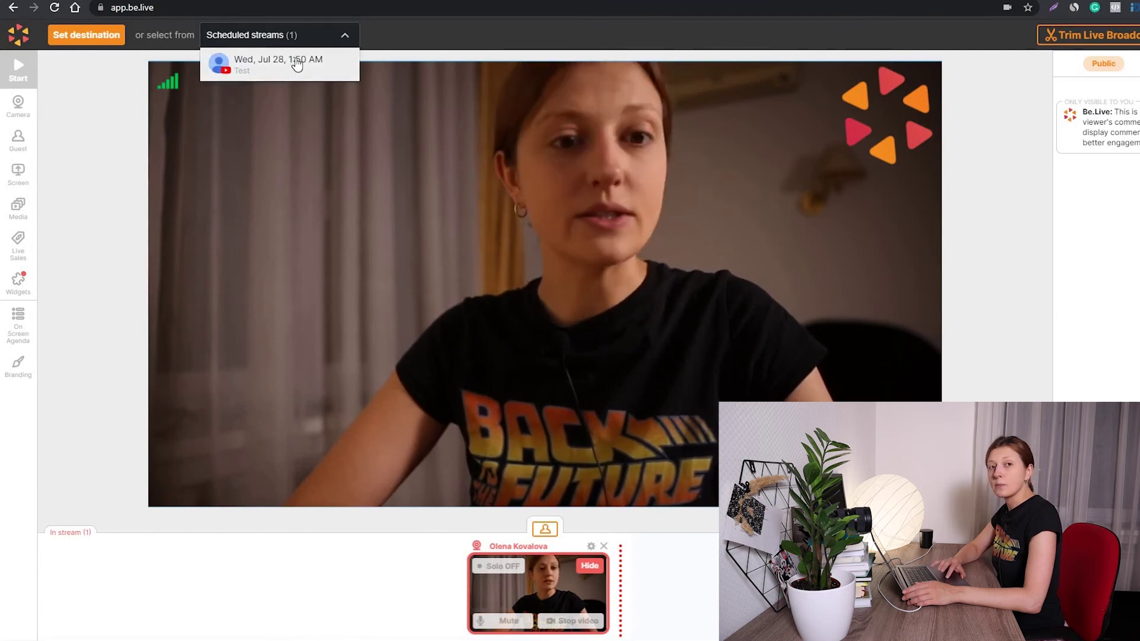
pyautogui.click(297, 64)
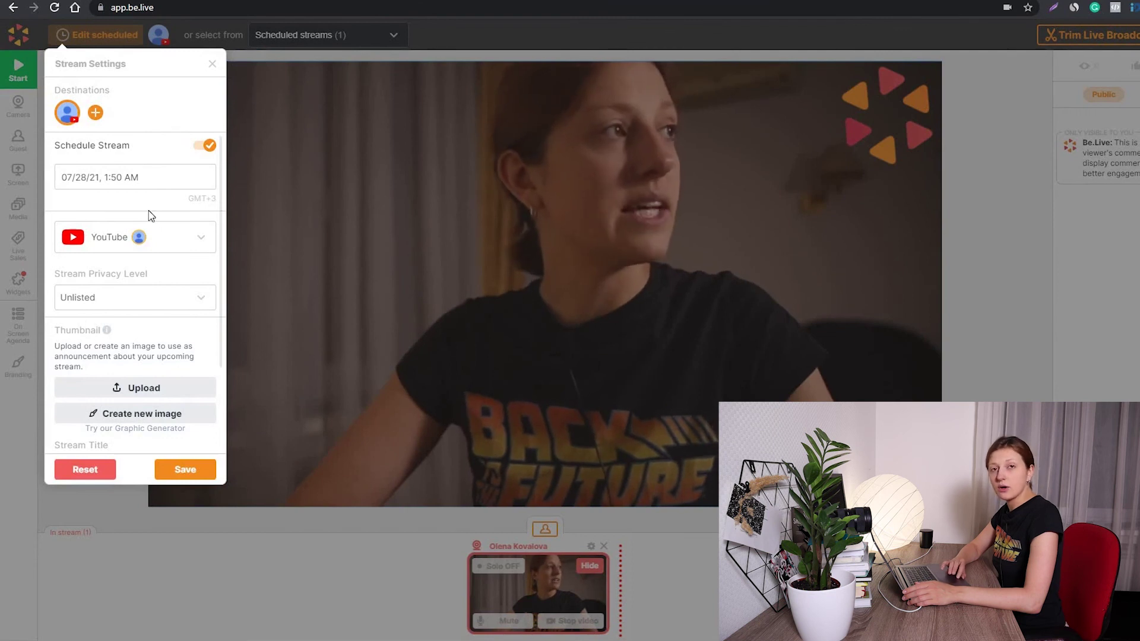
pyautogui.click(196, 468)
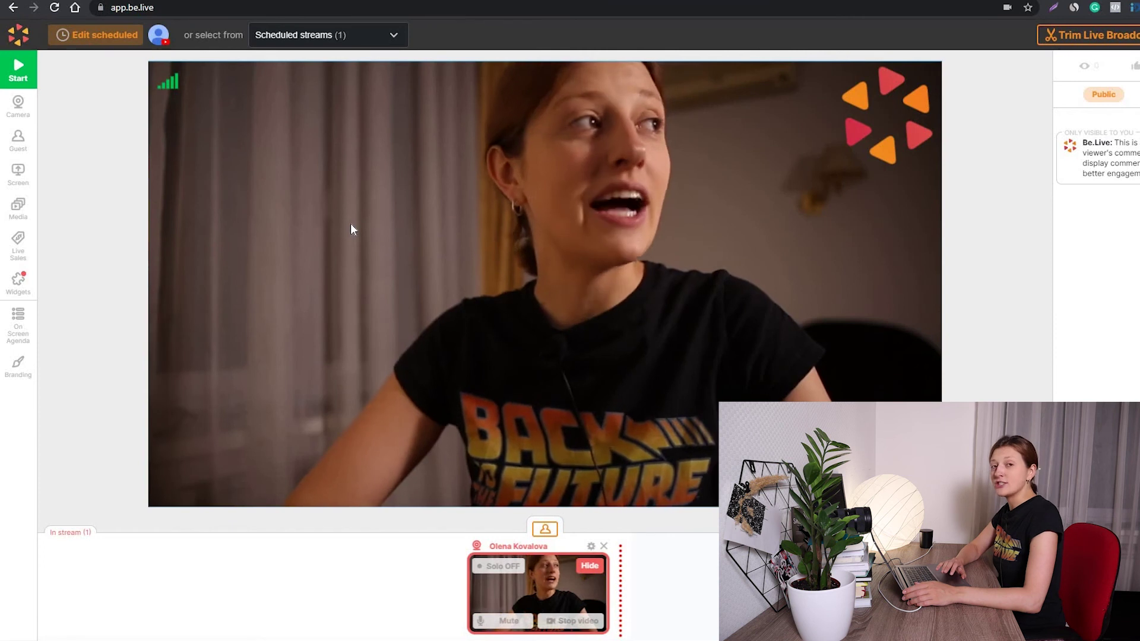